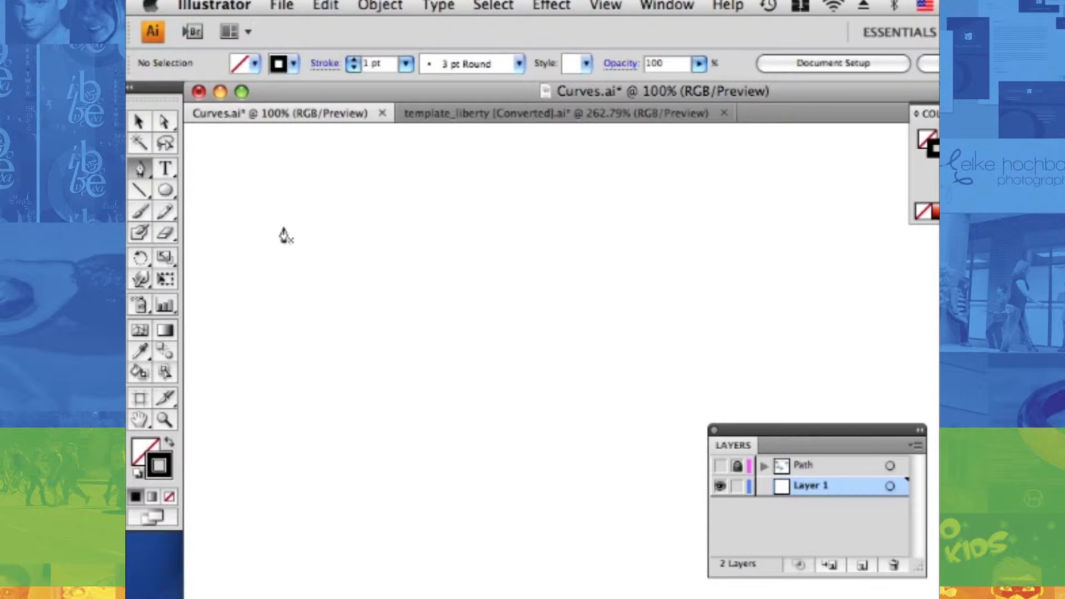
- Draw a closed five-point polygon with straight segments using the Pen tool on Layer 1
{"action": "left_click", "coordinate": [530, 211]}
{"action": "left_click", "coordinate": [424, 428]}
{"action": "left_click", "coordinate": [308, 355]}
{"action": "left_click", "coordinate": [373, 259]}
{"action": "left_click", "coordinate": [278, 231]}
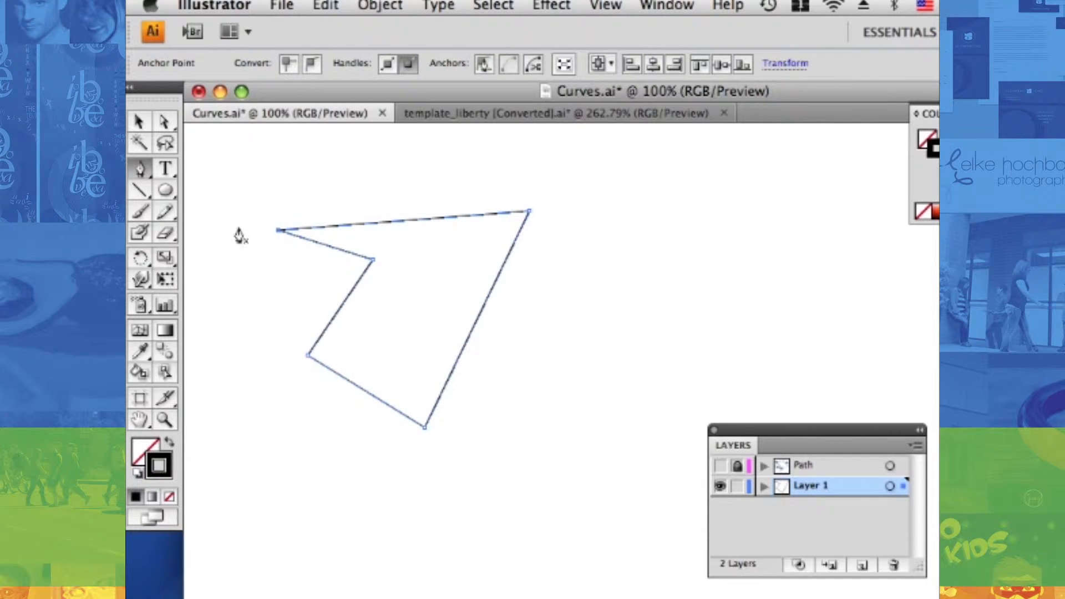
{"action": "left_click", "coordinate": [236, 237], "text": "super"}
- Delete the straight-sided polygon
{"action": "left_click", "coordinate": [139, 121]}
{"action": "left_click_drag", "start_coordinate": [258, 167], "coordinate": [471, 355]}
{"action": "key", "text": "Delete"}
- Draw an open spiral-like path with five smooth anchor points on Layer 1 using the Pen tool
{"action": "left_click", "coordinate": [139, 168]}
{"action": "left_click_drag", "start_coordinate": [297, 303], "coordinate": [374, 197]}
{"action": "left_click_drag", "start_coordinate": [568, 306], "coordinate": [622, 411]}
{"action": "left_click_drag", "start_coordinate": [403, 549], "coordinate": [247, 493]}
{"action": "left_click_drag", "start_coordinate": [416, 403], "coordinate": [438, 325]}
{"action": "left_click_drag", "start_coordinate": [328, 383], "coordinate": [304, 424]}
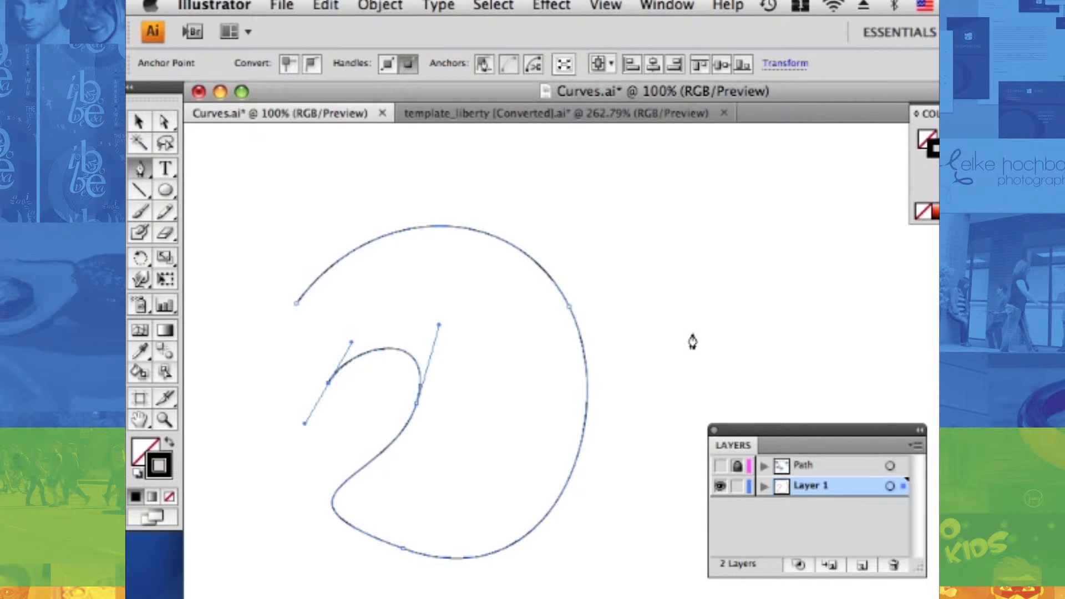
- Hide Layer 1, and show and unlock the Path layer with the anchor point diagram
{"action": "left_click", "coordinate": [720, 487]}
{"action": "left_click", "coordinate": [720, 466]}
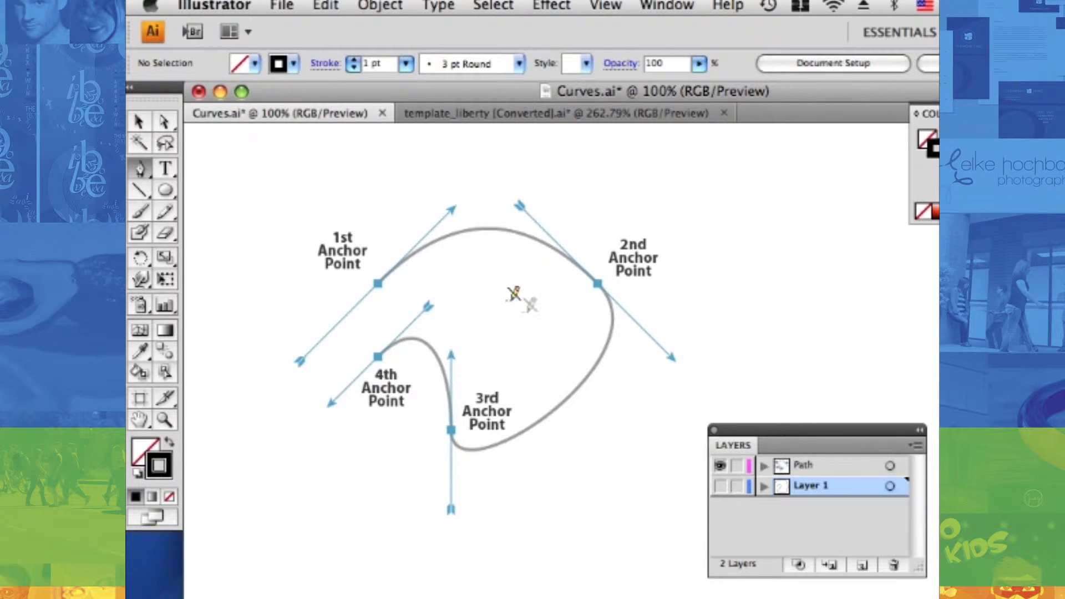
- Add a new layer above the Path layer and hide the Path layer
{"action": "left_click", "coordinate": [819, 471]}
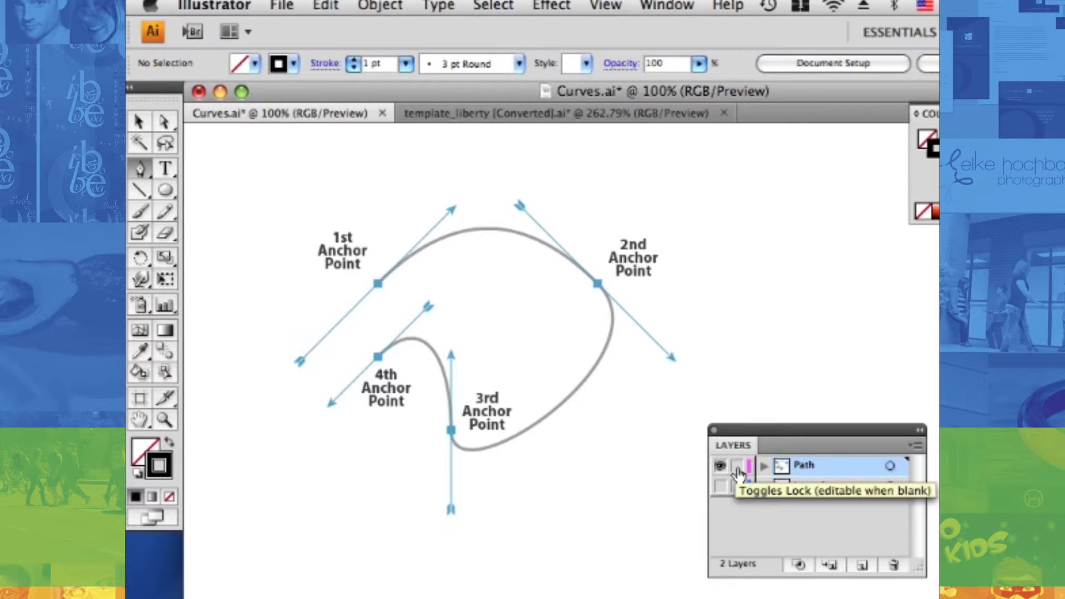
{"action": "left_click", "coordinate": [862, 564]}
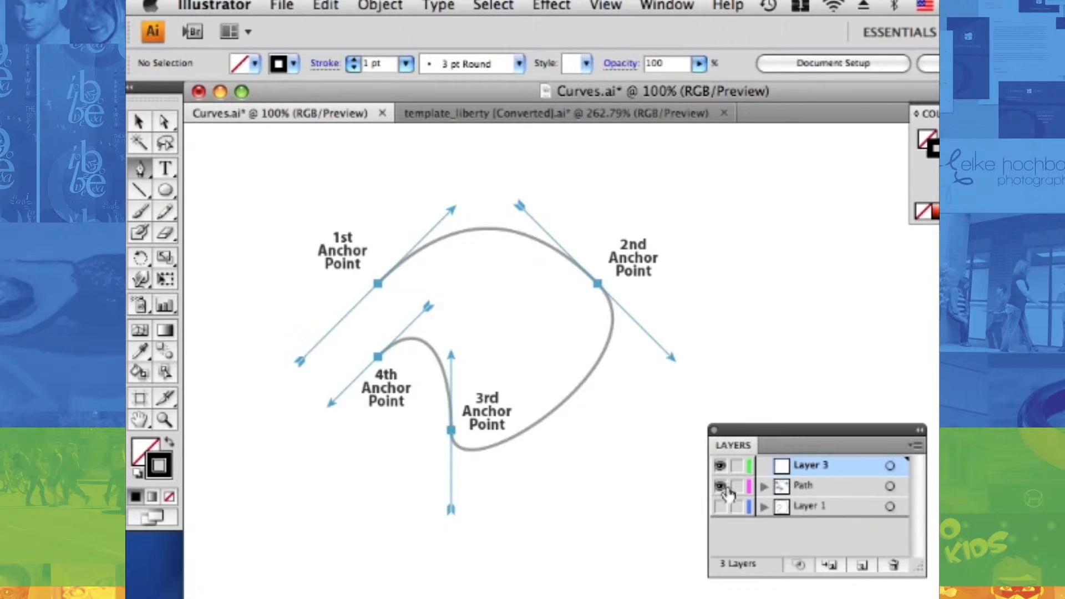
{"action": "left_click", "coordinate": [720, 486]}
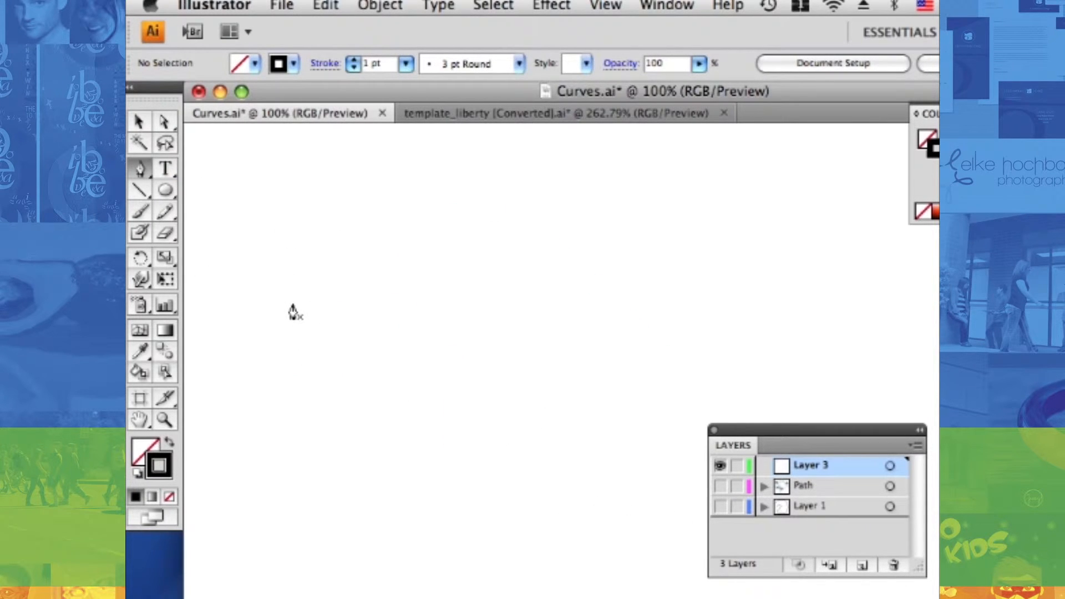
- Draw an open curved path with tight, kinked bends on Layer 3 using the Pen tool, and deselect it
{"action": "mouse_move", "coordinate": [291, 305]}
{"action": "left_mouse_down"}
{"action": "mouse_move", "coordinate": [380, 202]}
{"action": "mouse_move", "coordinate": [547, 227]}
{"action": "mouse_move", "coordinate": [468, 360]}
{"action": "mouse_move", "coordinate": [581, 401]}
{"action": "left_mouse_up"}
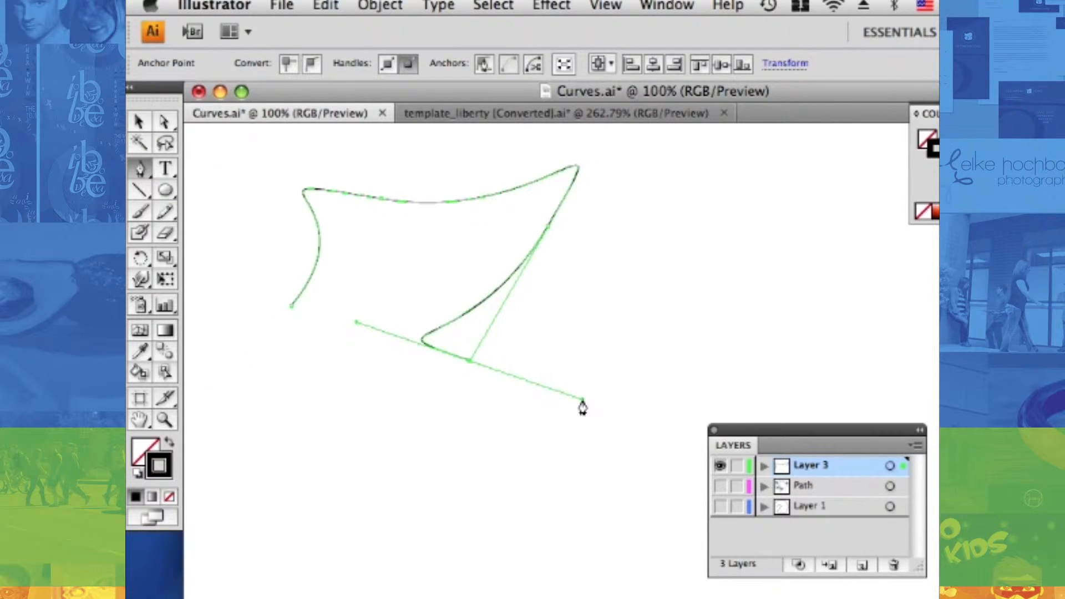
{"action": "left_click", "coordinate": [138, 122]}
{"action": "left_click", "coordinate": [233, 279]}
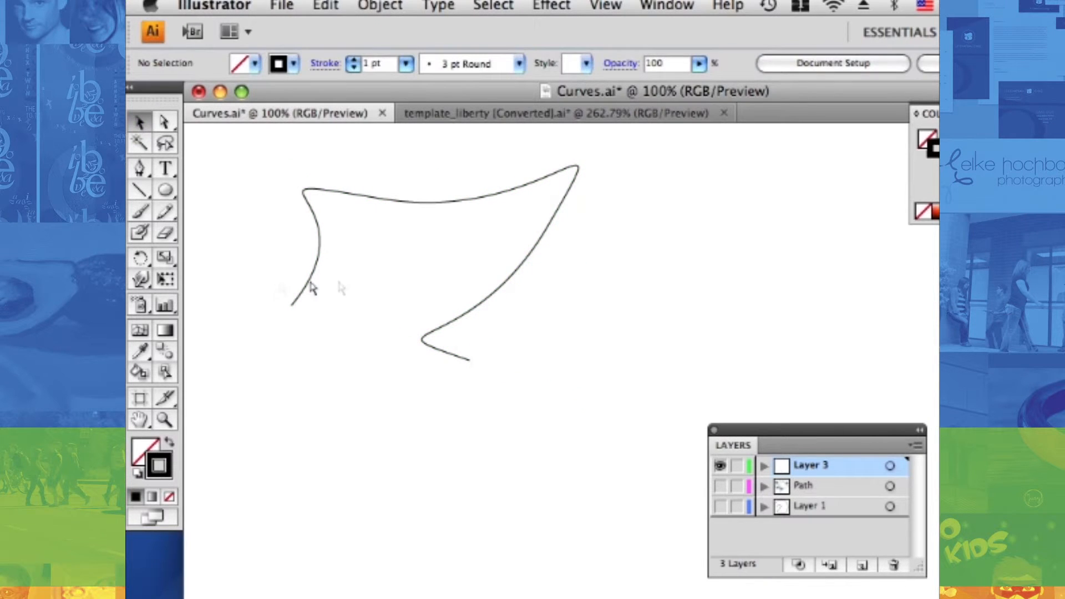
- Paste the red "NOT GOOD!" text and place it below the kinked curve
{"action": "key", "text": "super+v"}
{"action": "left_click_drag", "start_coordinate": [592, 409], "coordinate": [356, 379]}
{"action": "left_click", "coordinate": [527, 447]}
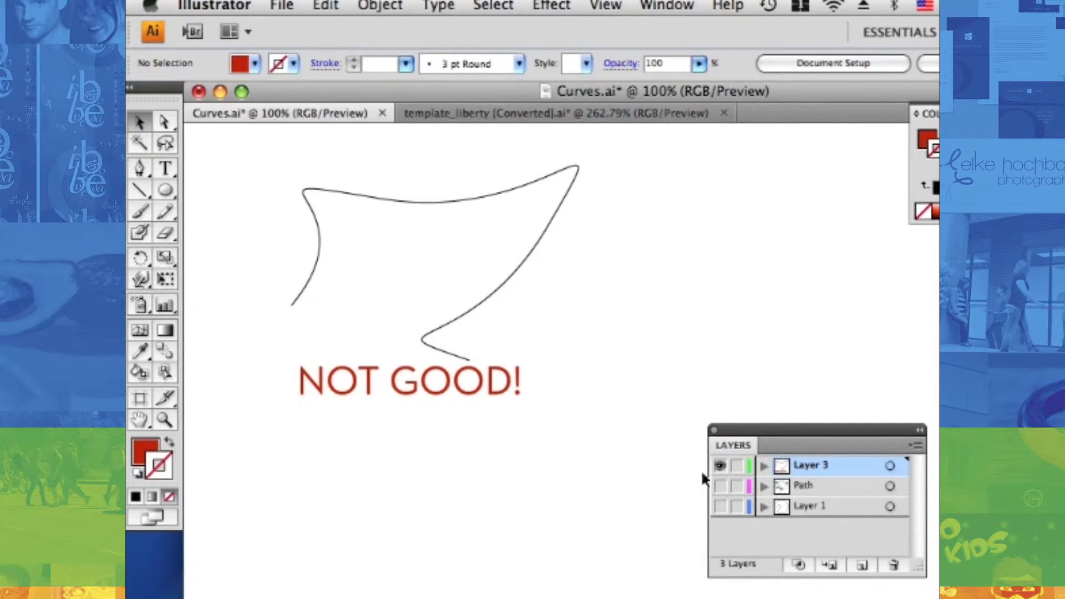
- Lock and hide Layer 3, and show Layer 1 again
{"action": "left_click", "coordinate": [738, 468]}
{"action": "left_click", "coordinate": [720, 468]}
{"action": "key", "text": "super+y"}
{"action": "left_click", "coordinate": [720, 507]}
{"action": "key", "text": "super+y"}
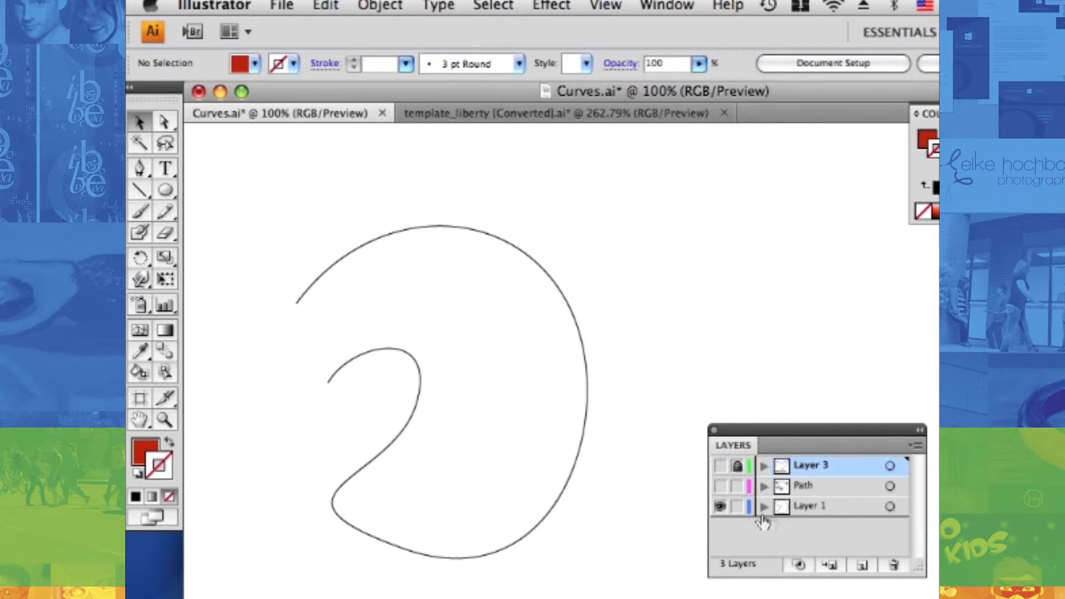
- Reshape both ends of the Layer 1 curve by adjusting the direction handles of its end anchor points, and deselect it
{"action": "left_click_drag", "start_coordinate": [650, 377], "coordinate": [638, 353]}
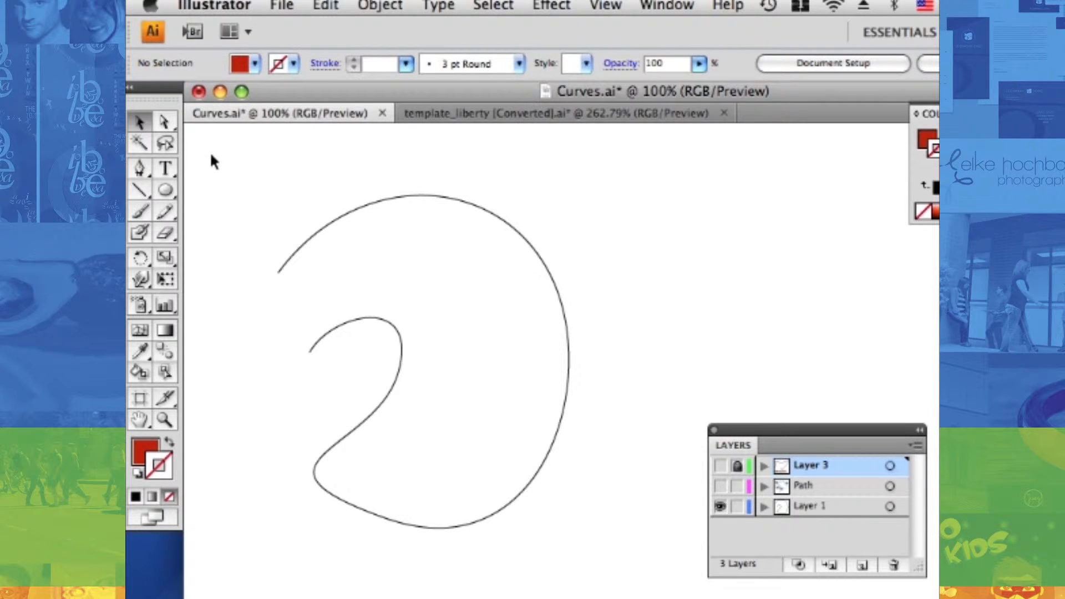
{"action": "left_click", "coordinate": [168, 127]}
{"action": "left_click_drag", "start_coordinate": [245, 242], "coordinate": [319, 300]}
{"action": "left_click_drag", "start_coordinate": [355, 171], "coordinate": [239, 153]}
{"action": "left_click_drag", "start_coordinate": [343, 353], "coordinate": [302, 361]}
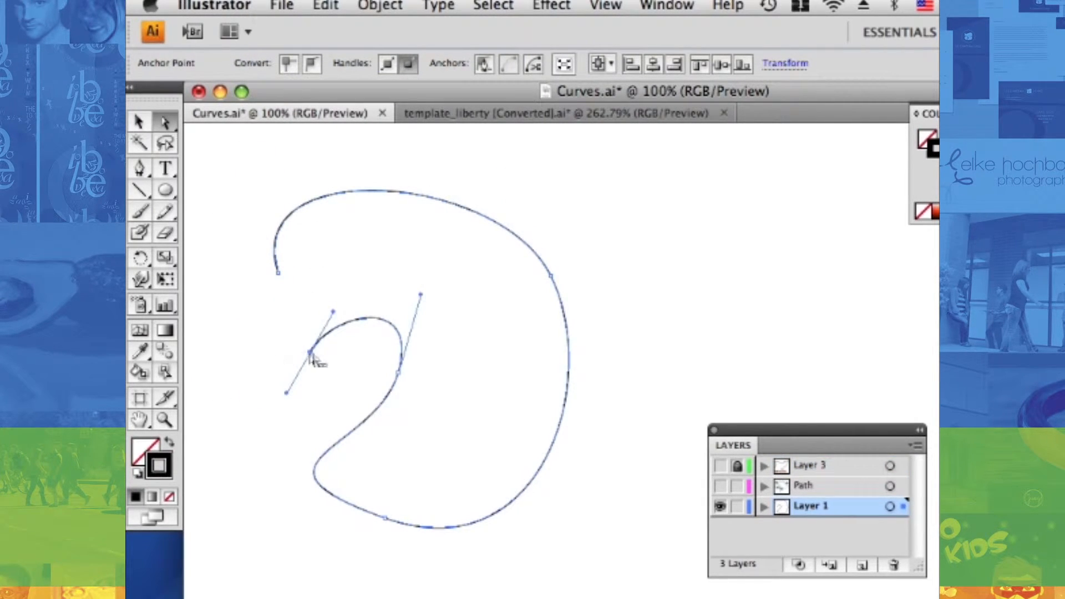
{"action": "left_click_drag", "start_coordinate": [331, 311], "coordinate": [384, 227]}
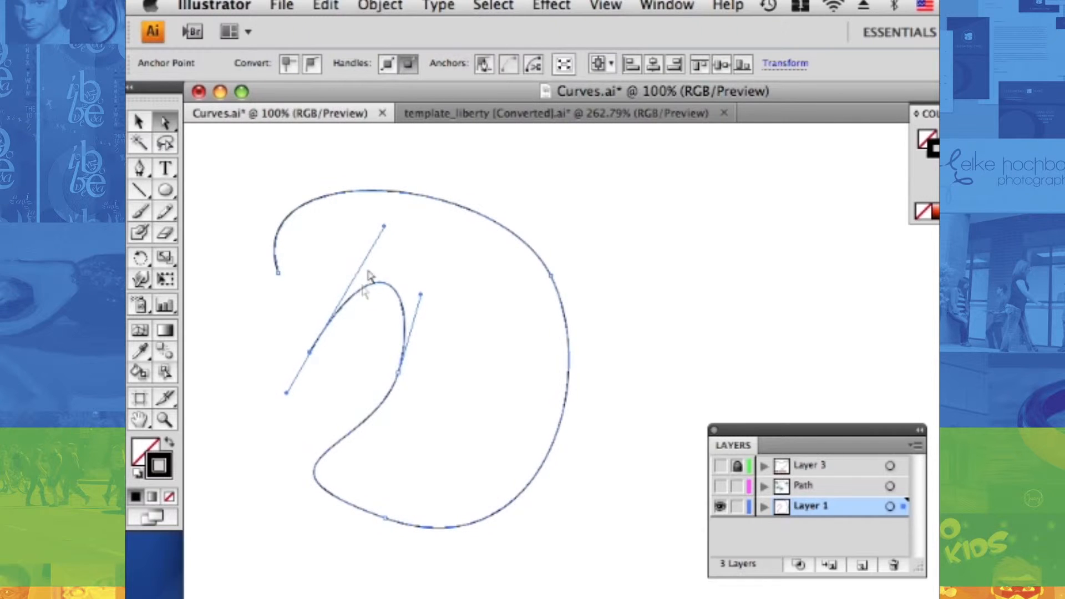
{"action": "left_click", "coordinate": [337, 377]}
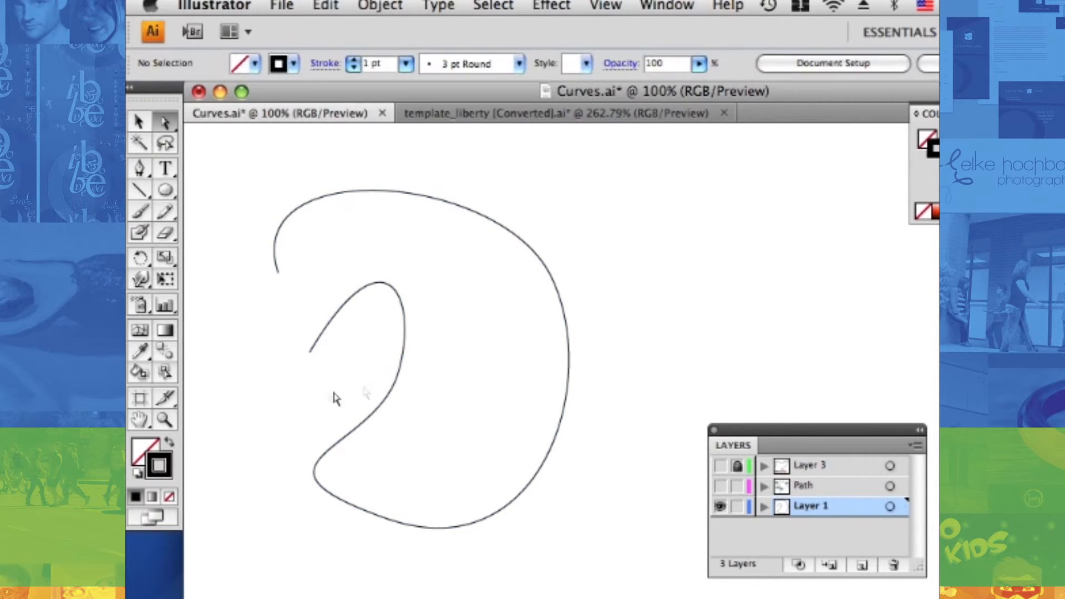
- Switch to the template_liberty document and zoom to 800% on the small shapes along the silhouette's upper edge
{"action": "left_click", "coordinate": [433, 118]}
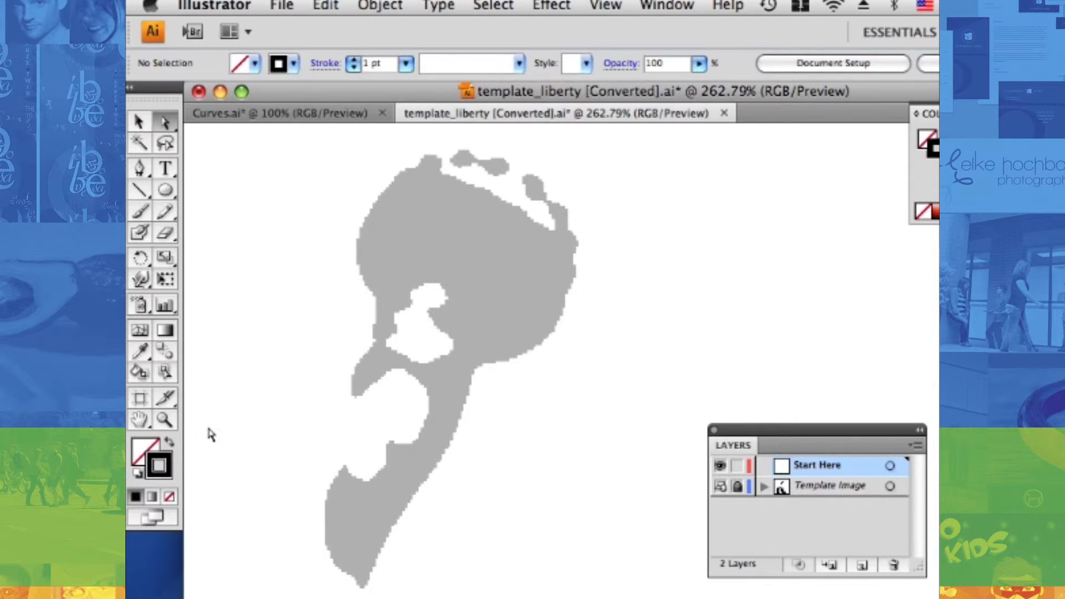
{"action": "left_click", "coordinate": [166, 420]}
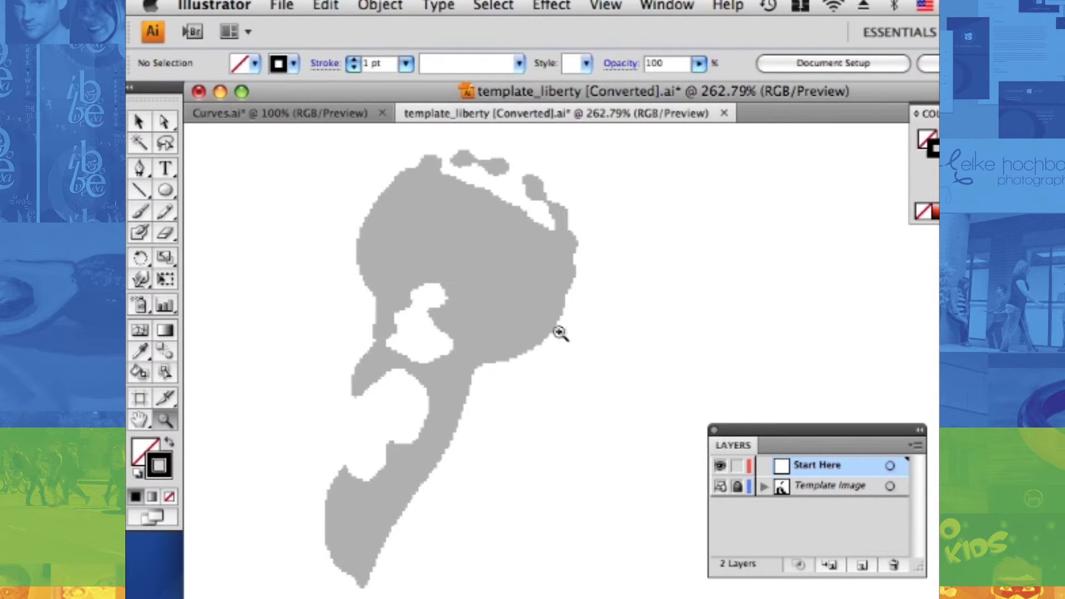
{"action": "left_click", "coordinate": [484, 161]}
{"action": "left_click", "coordinate": [643, 419]}
{"action": "left_click", "coordinate": [648, 416]}
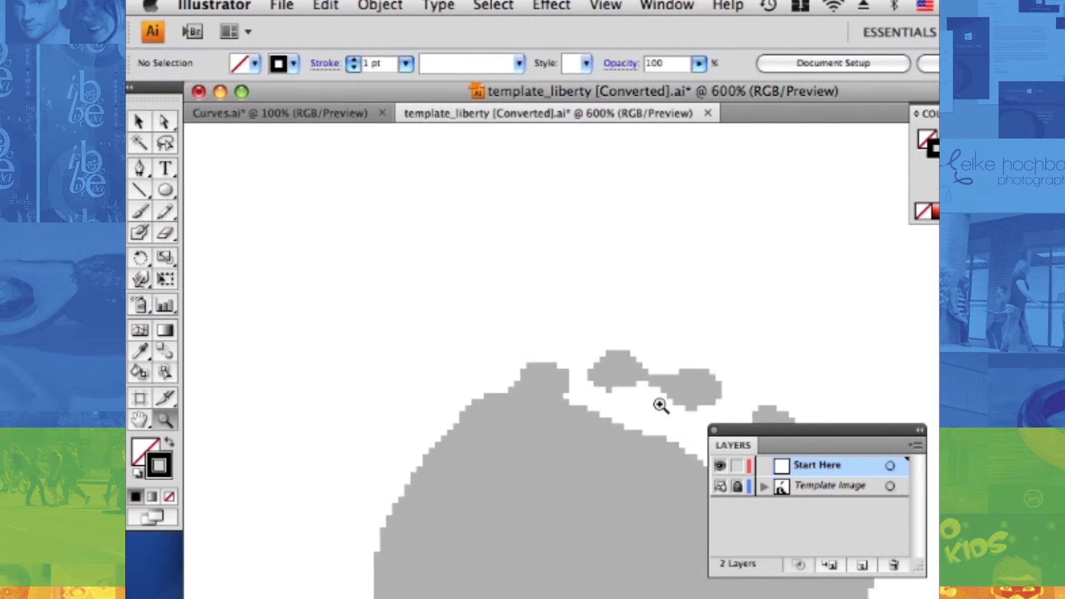
{"action": "left_click", "coordinate": [660, 404]}
{"action": "left_click_drag", "start_coordinate": [606, 494], "coordinate": [465, 456]}
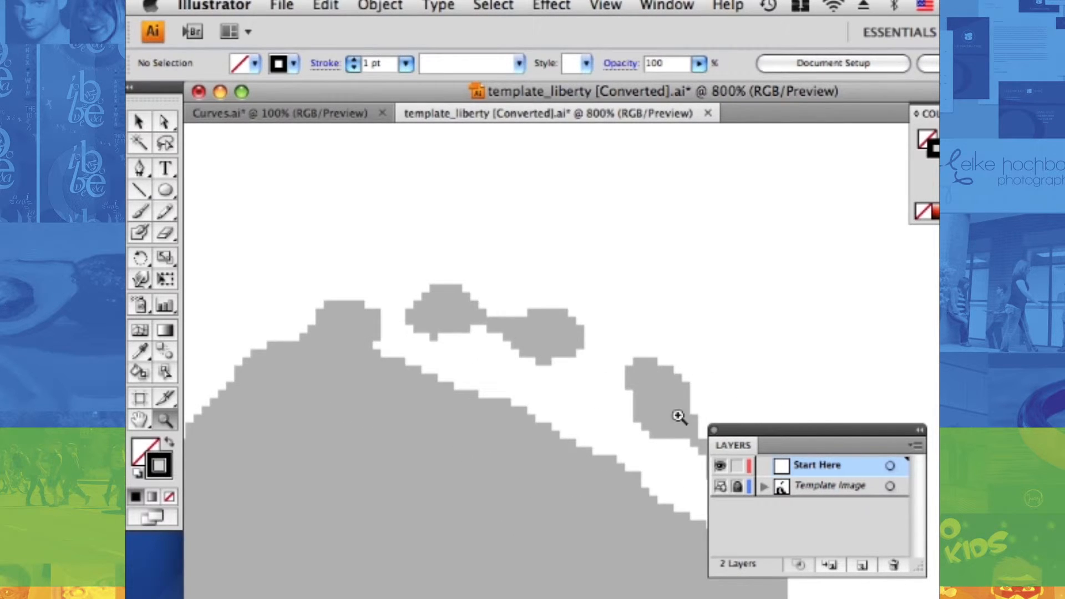
- Set the fill to orange and trace the double-lobed shape above the silhouette with the Pen tool
{"action": "left_click", "coordinate": [140, 169]}
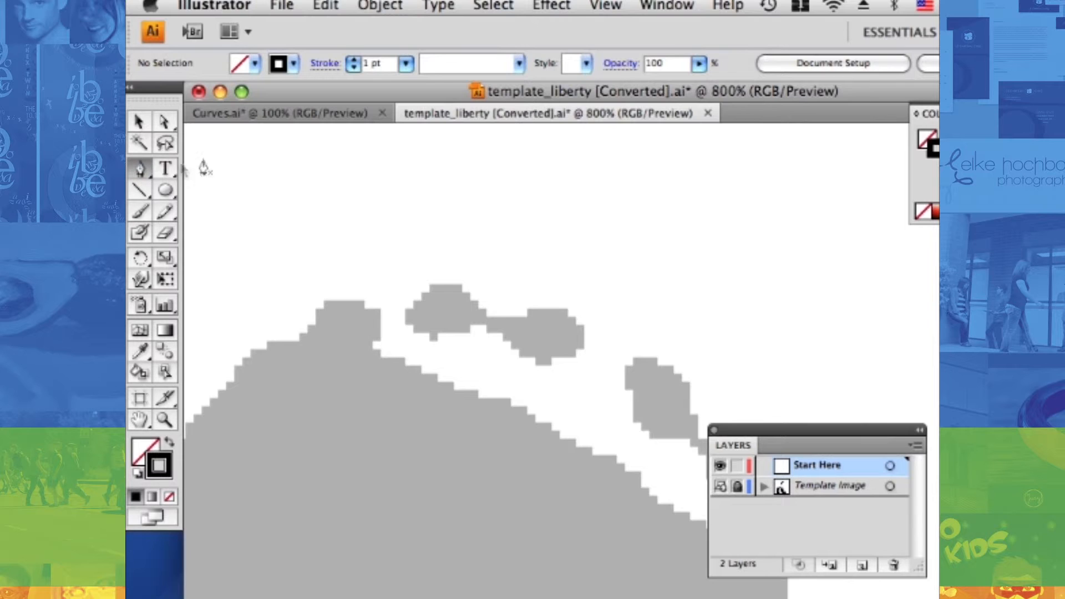
{"action": "left_click", "coordinate": [150, 449]}
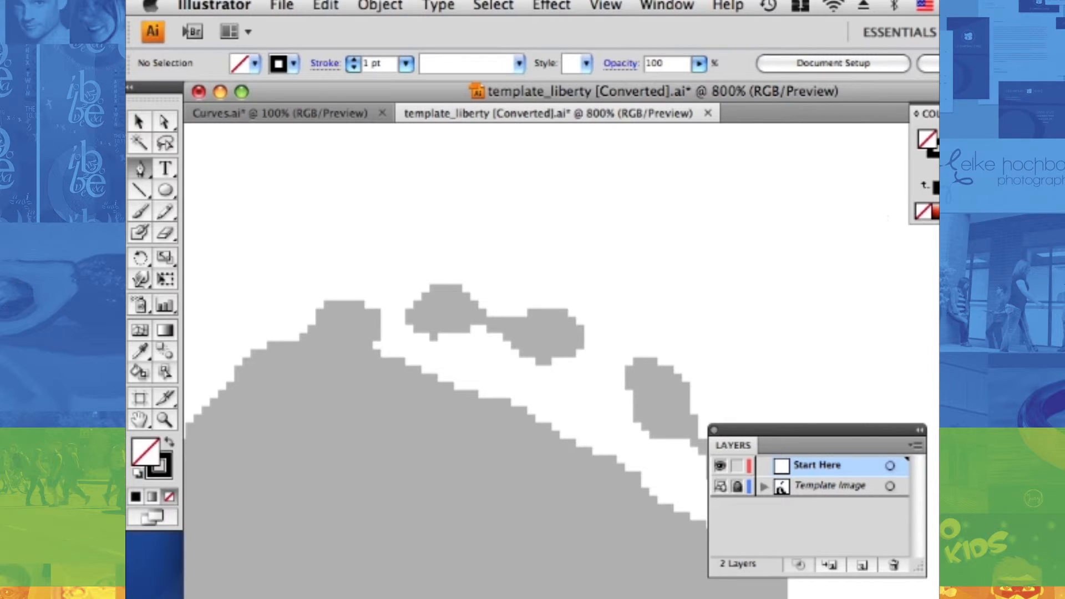
{"action": "left_click", "coordinate": [950, 211]}
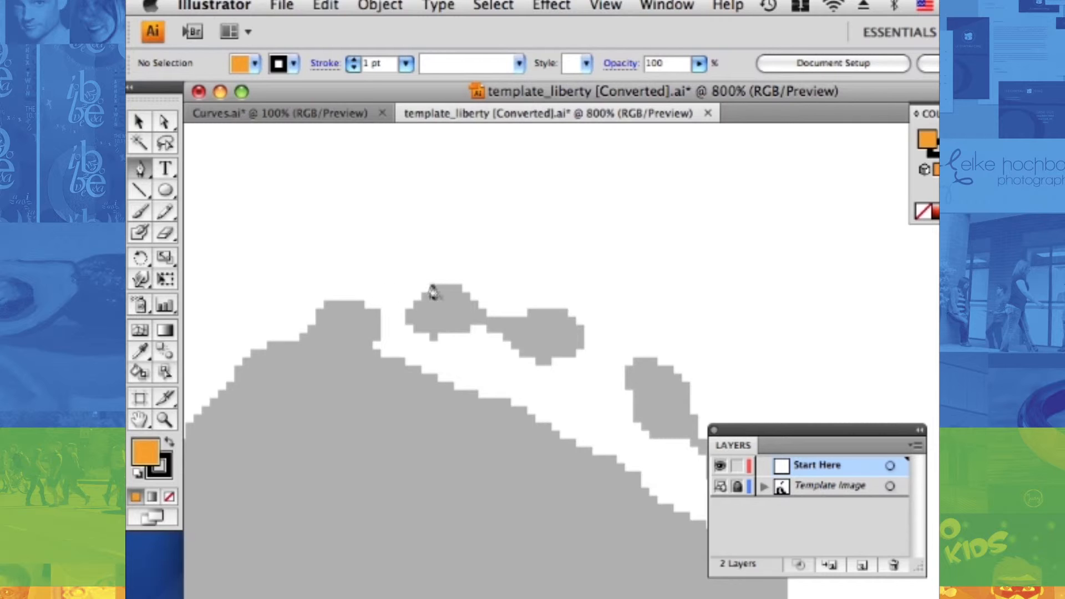
{"action": "left_click_drag", "start_coordinate": [451, 285], "coordinate": [500, 310]}
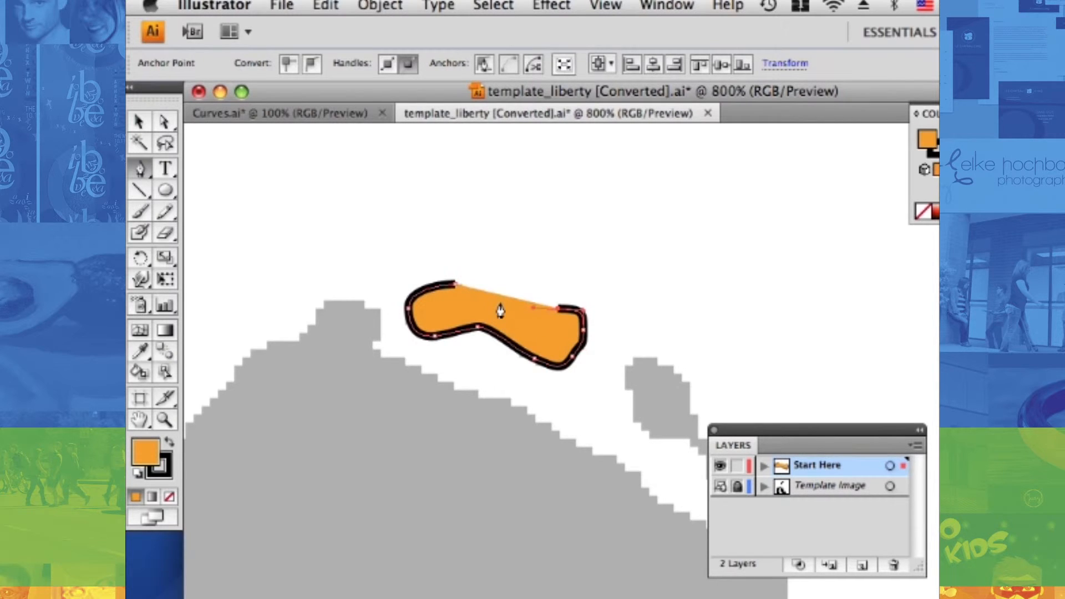
- Undo the entire orange-filled tracing of the double-lobed shape
{"action": "left_click", "coordinate": [139, 121]}
{"action": "key", "text": "super+shift+b"}
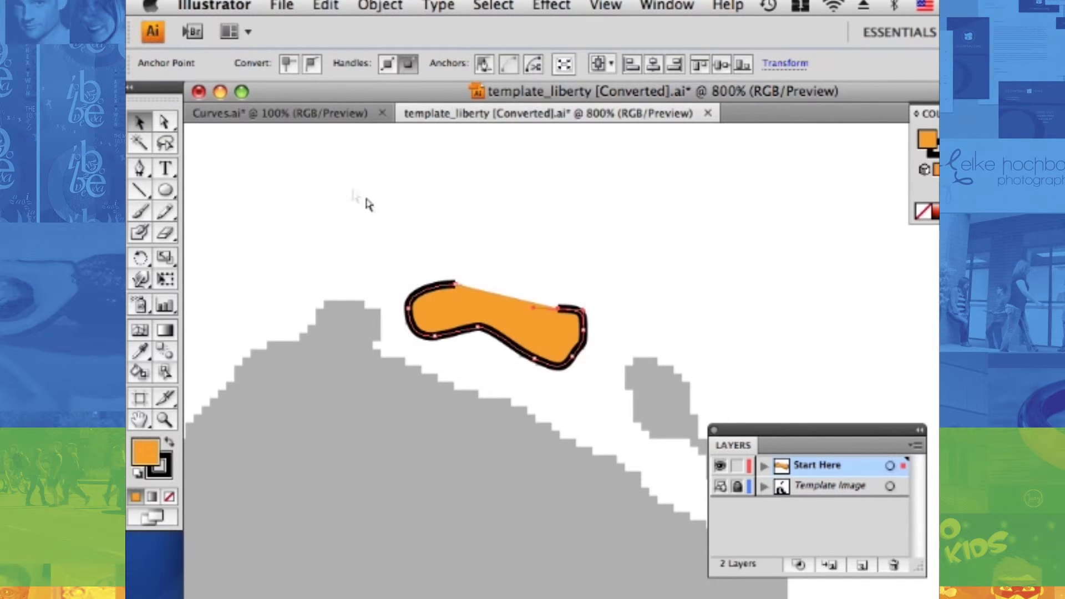
{"action": "key", "text": "super+z"}
{"action": "key", "text": "super+z"}
{"action": "key", "text": "super+z"}
{"action": "key", "text": "super+z"}
{"action": "key", "text": "super+z"}
{"action": "key", "text": "super+z"}
{"action": "key", "text": "super+z"}
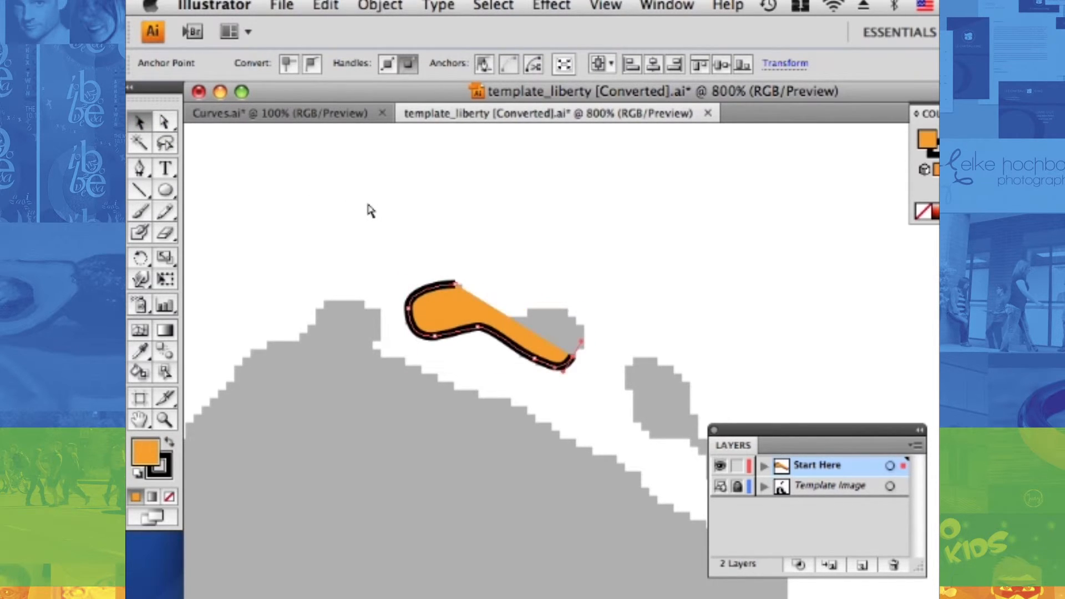
{"action": "key", "text": "super+z"}
{"action": "key", "text": "super+z"}
{"action": "key", "text": "super+z"}
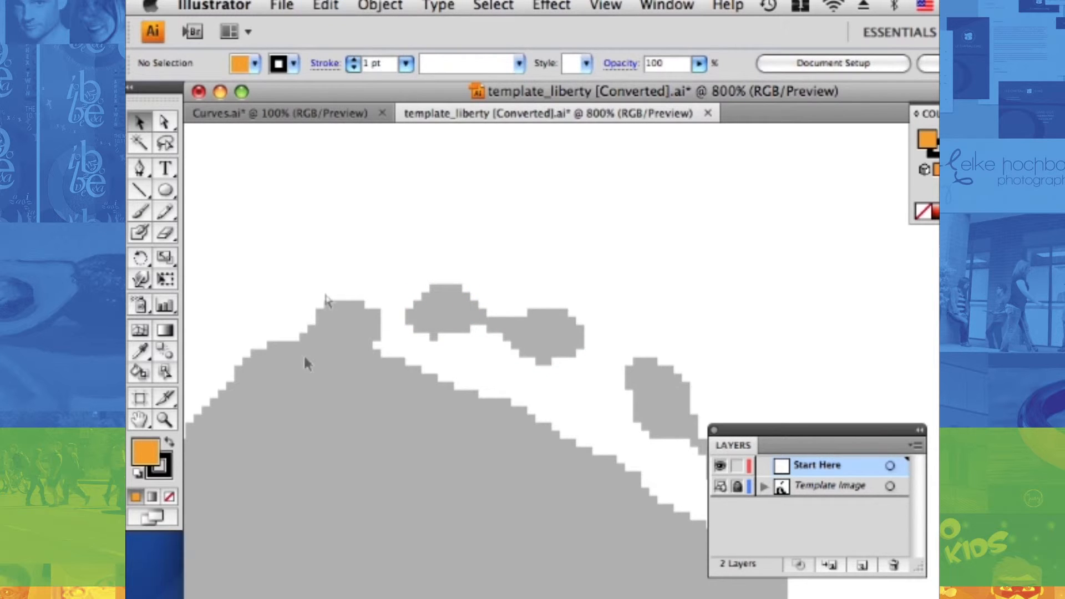
- Set the fill to None and trace the double-lobed template shape with a closed, smooth Pen path
{"action": "left_click", "coordinate": [169, 497]}
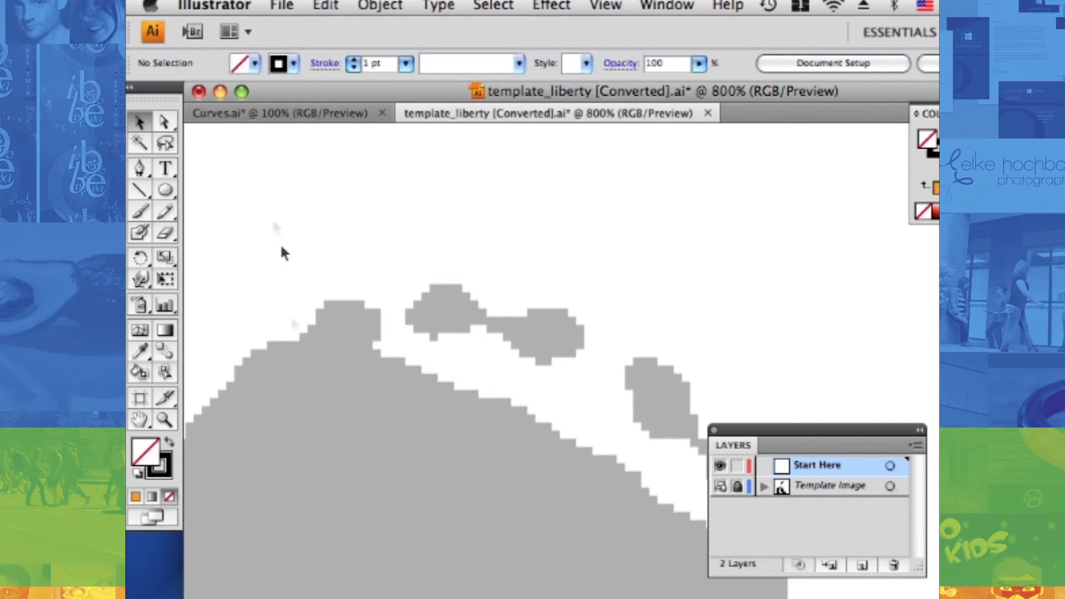
{"action": "left_click", "coordinate": [148, 172]}
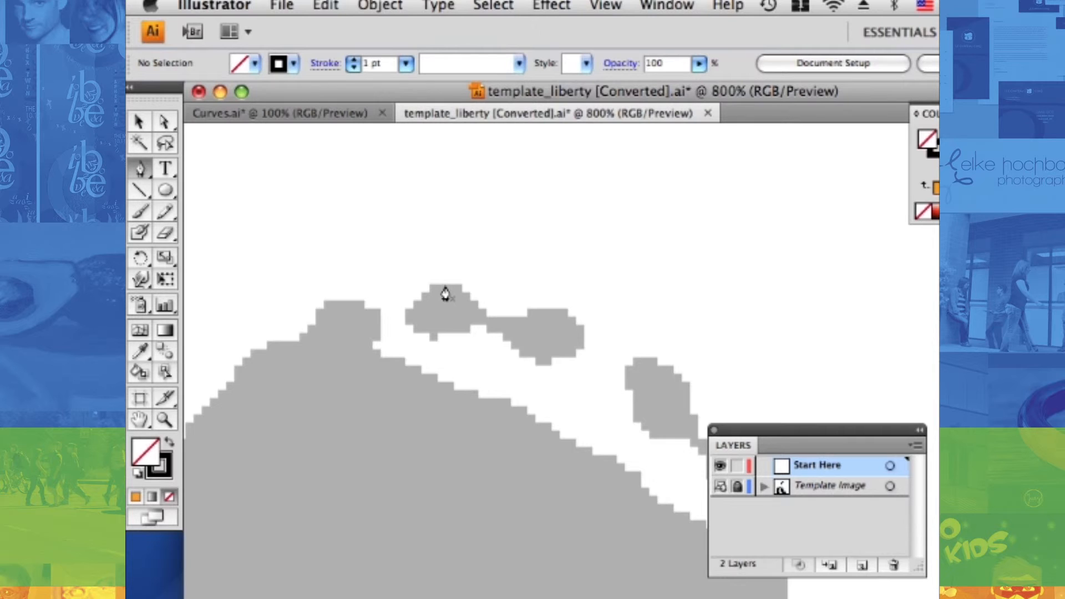
{"action": "left_click_drag", "start_coordinate": [449, 286], "coordinate": [487, 327]}
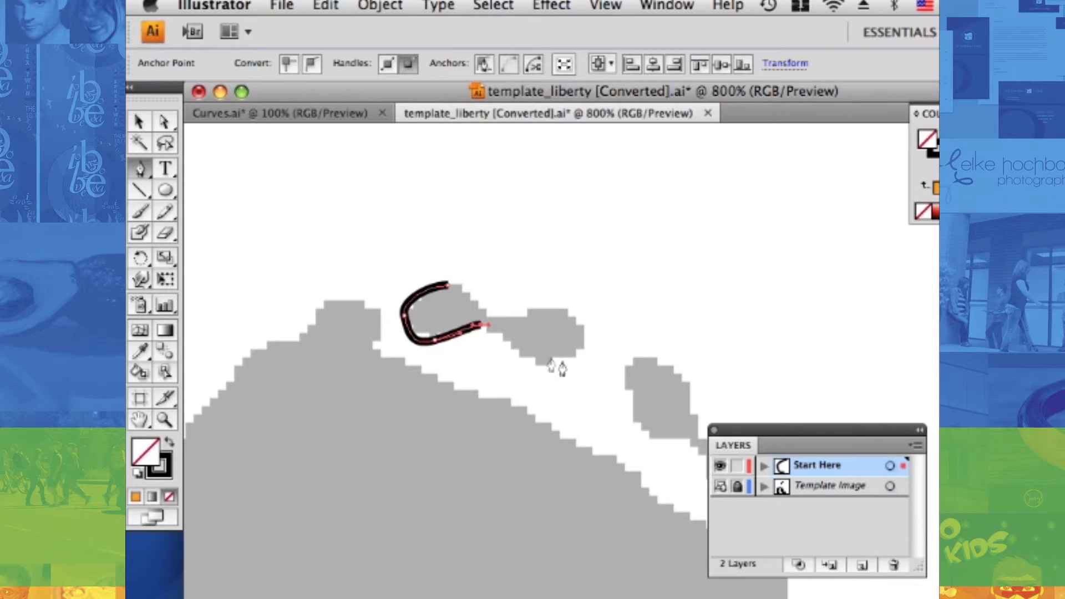
{"action": "mouse_move", "coordinate": [548, 363]}
{"action": "left_mouse_down"}
{"action": "mouse_move", "coordinate": [584, 358]}
{"action": "mouse_move", "coordinate": [584, 323]}
{"action": "mouse_move", "coordinate": [483, 312]}
{"action": "left_mouse_up"}
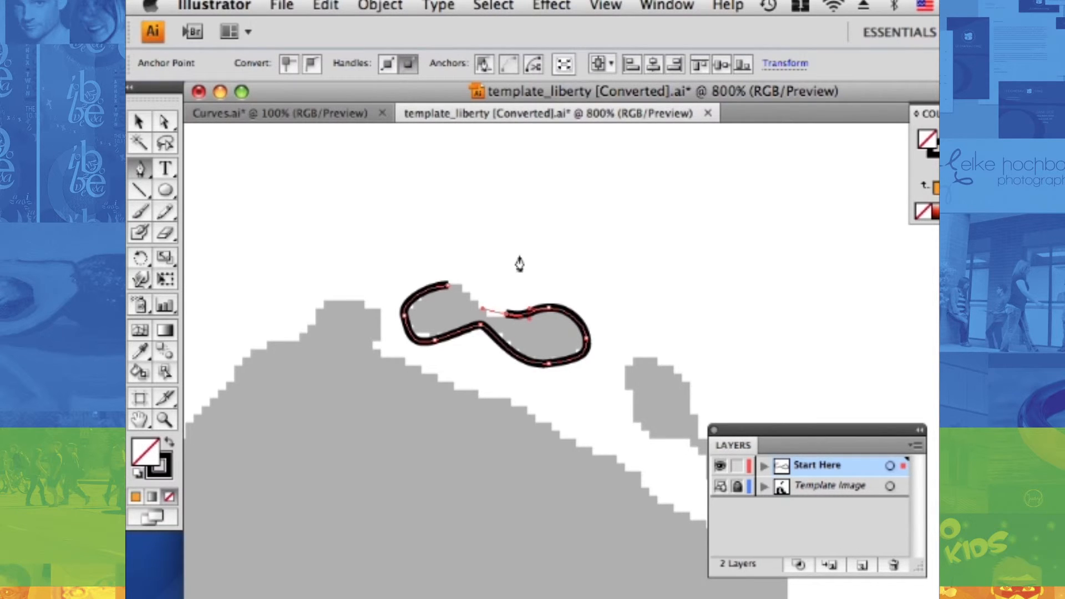
{"action": "key", "text": "super"}
{"action": "left_click", "coordinate": [448, 288], "text": "super"}
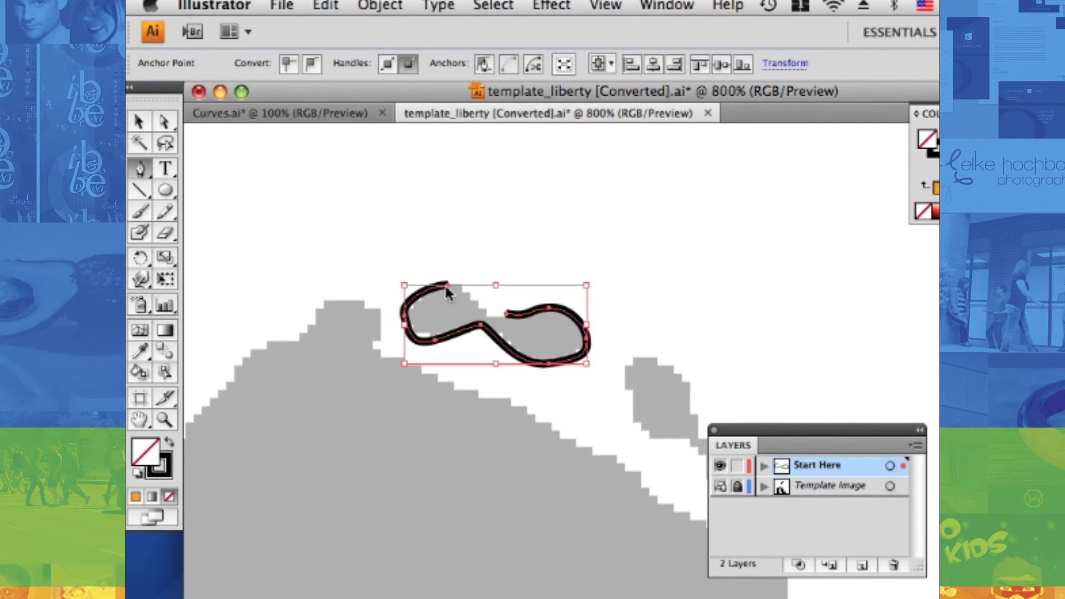
{"action": "left_click_drag", "start_coordinate": [448, 286], "coordinate": [410, 289]}
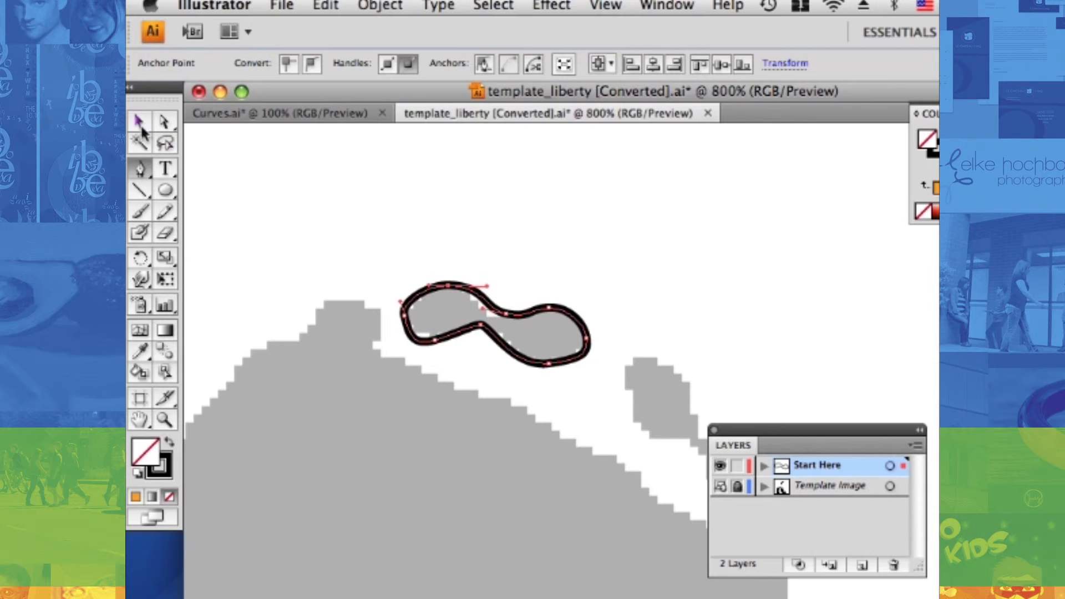
- Swap the fill and stroke of the traced shape for a black fill with no stroke, and deselect it
{"action": "left_click", "coordinate": [140, 123]}
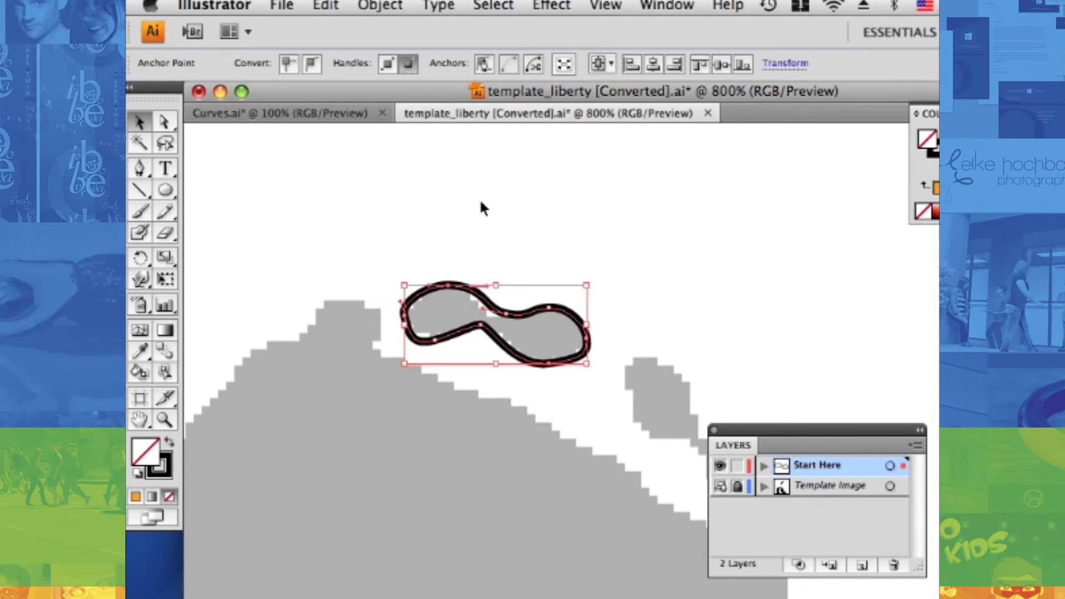
{"action": "key", "text": "shift+x"}
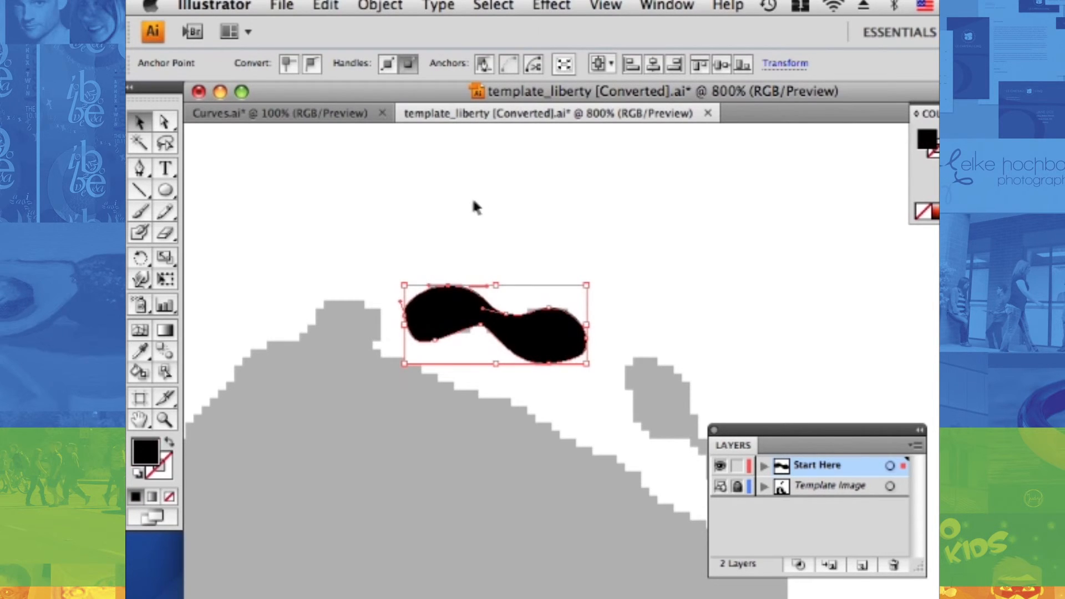
{"action": "left_click", "coordinate": [255, 190]}
- Smooth the left lobe of the black shape by adjusting the direction handles of its leftmost and lower anchor points
{"action": "left_click", "coordinate": [165, 122]}
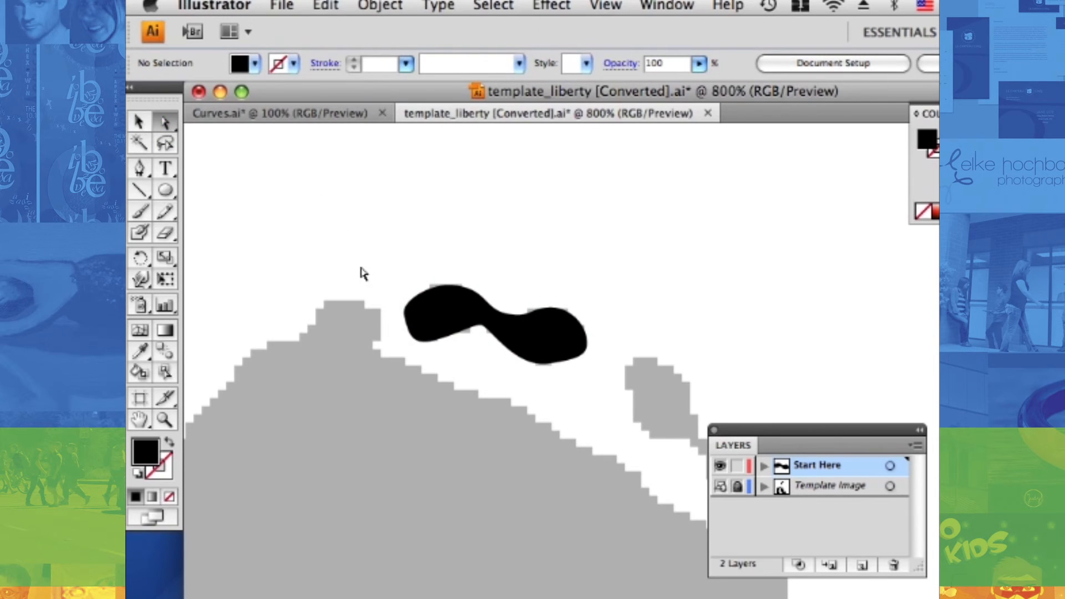
{"action": "left_click_drag", "start_coordinate": [384, 286], "coordinate": [421, 343]}
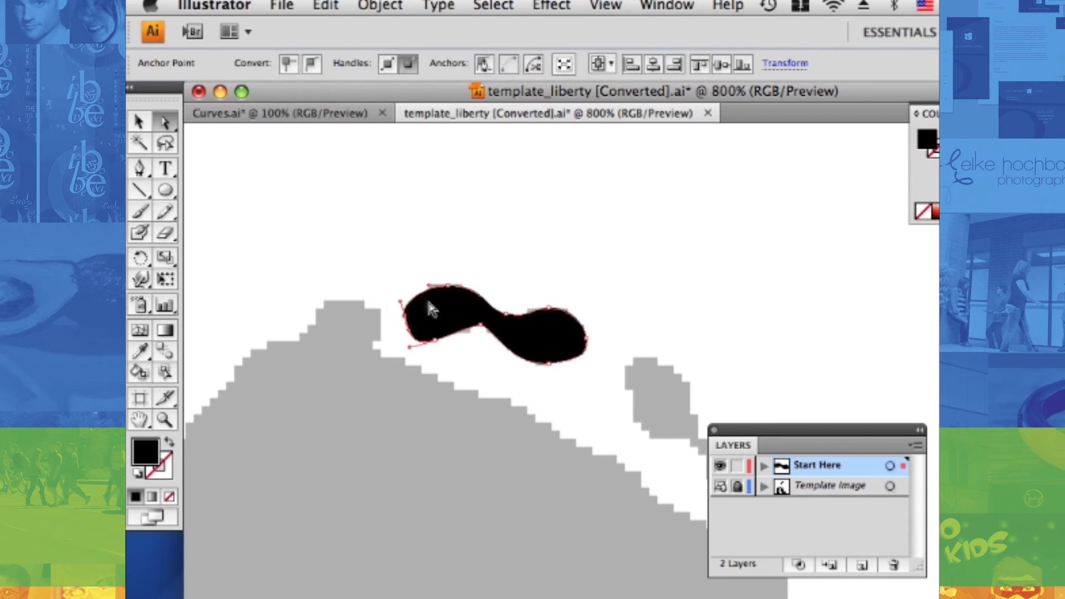
{"action": "left_click_drag", "start_coordinate": [400, 301], "coordinate": [406, 290]}
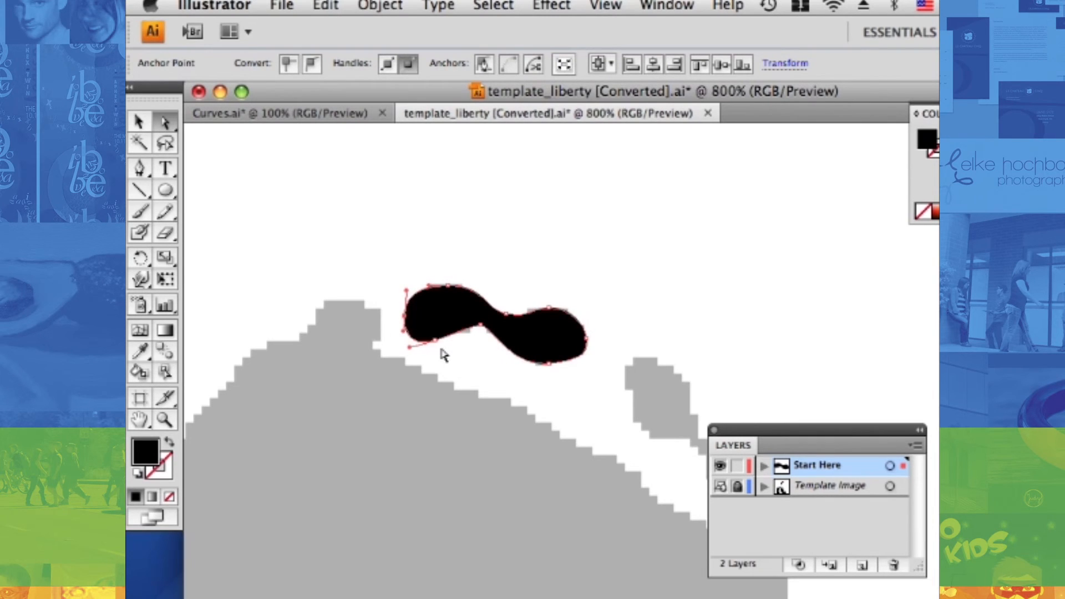
{"action": "left_click", "coordinate": [435, 340]}
{"action": "left_click_drag", "start_coordinate": [460, 332], "coordinate": [466, 334]}
{"action": "left_click", "coordinate": [560, 396]}
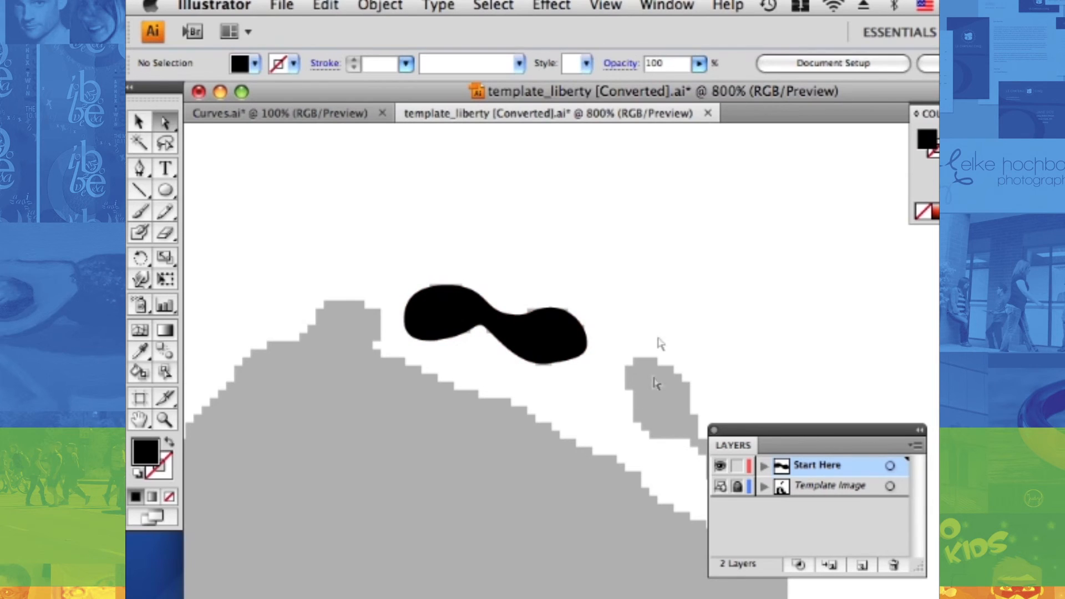